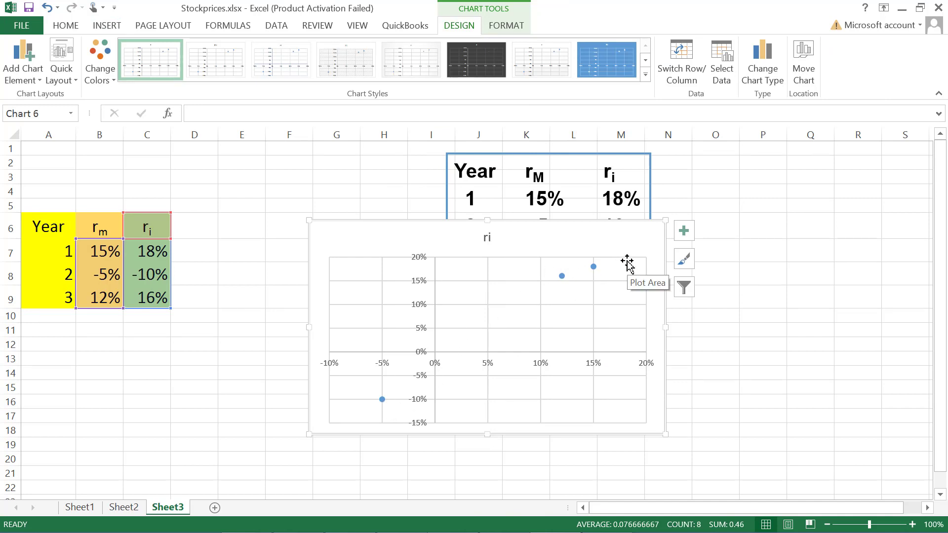
# Add a trendline to the ri scatter chart.
pyautogui.click(688, 232)
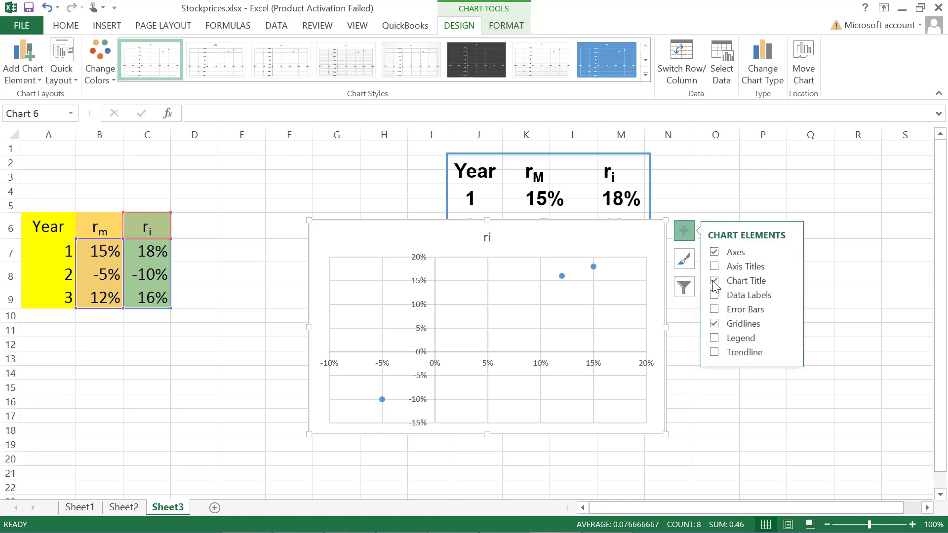
pyautogui.click(732, 352)
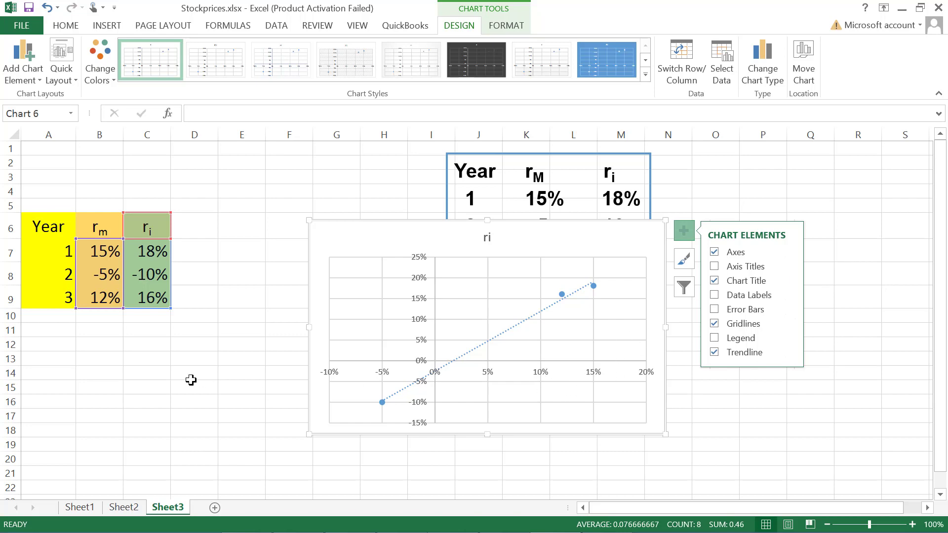
# Switch to PowerPoint to view the regression line on the "Illustrating the calculation of beta" slide, and return to the Stockprices workbook in Excel.
pyautogui.click(350, 520)
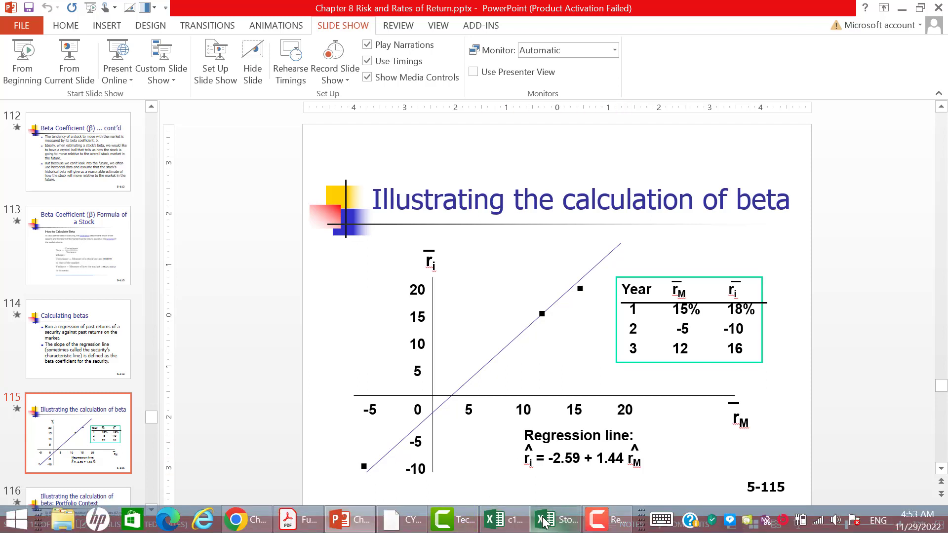
pyautogui.click(553, 520)
pyautogui.click(698, 415)
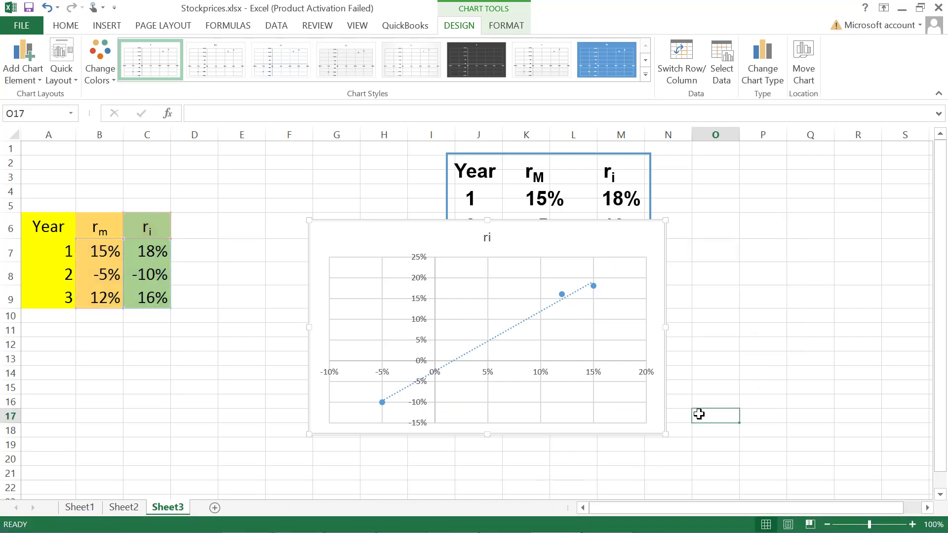
pyautogui.click(608, 520)
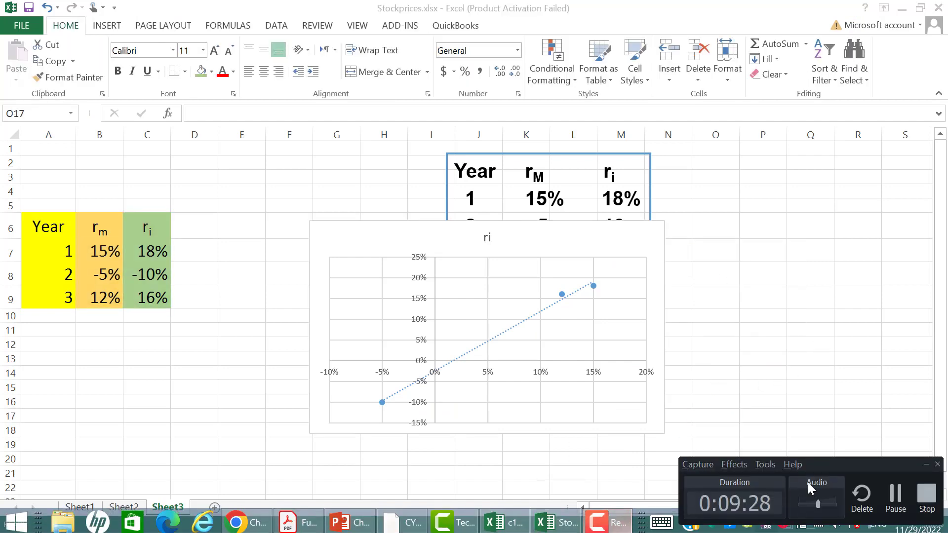
pyautogui.click(896, 494)
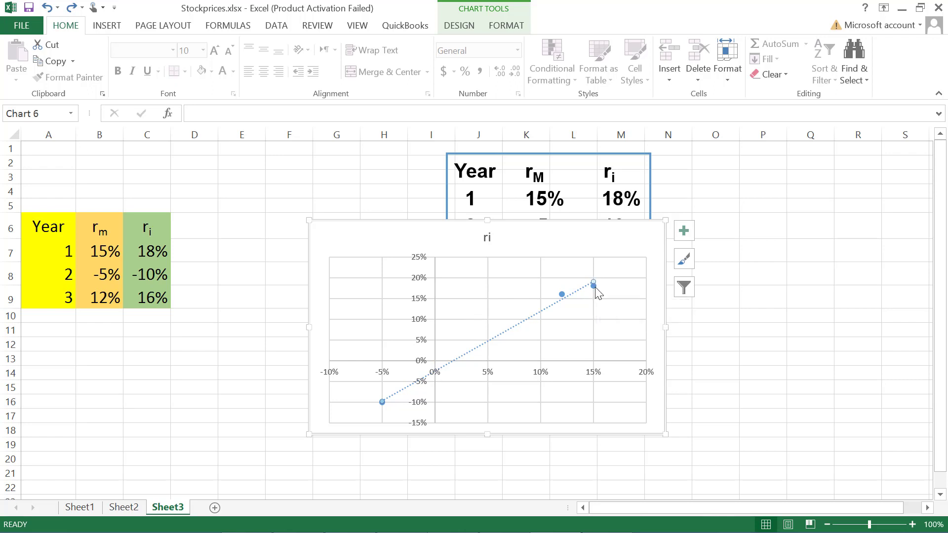
# Open the formatting options of the scatter chart's linear trendline and display its equation on the chart.
pyautogui.moveTo(597, 293)
pyautogui.rightClick(566, 299)
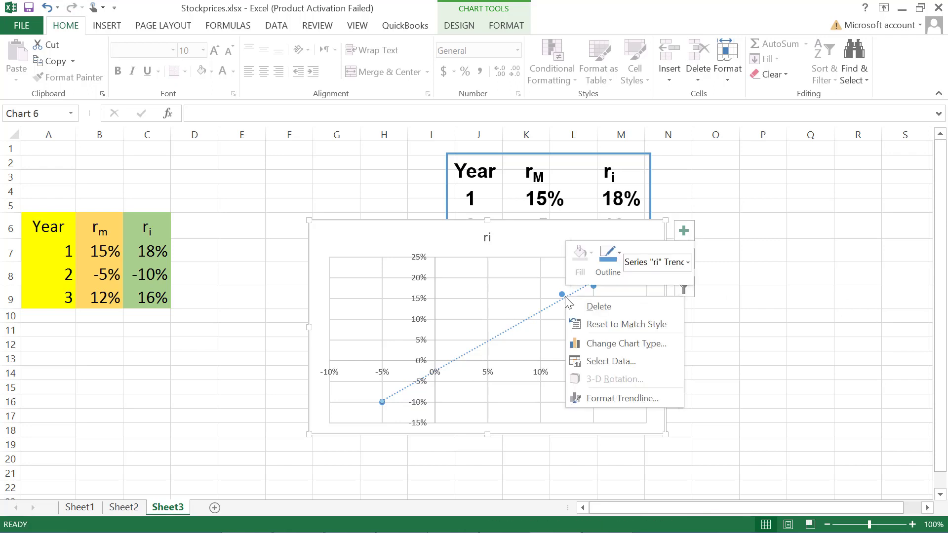
pyautogui.click(532, 317)
pyautogui.rightClick(531, 316)
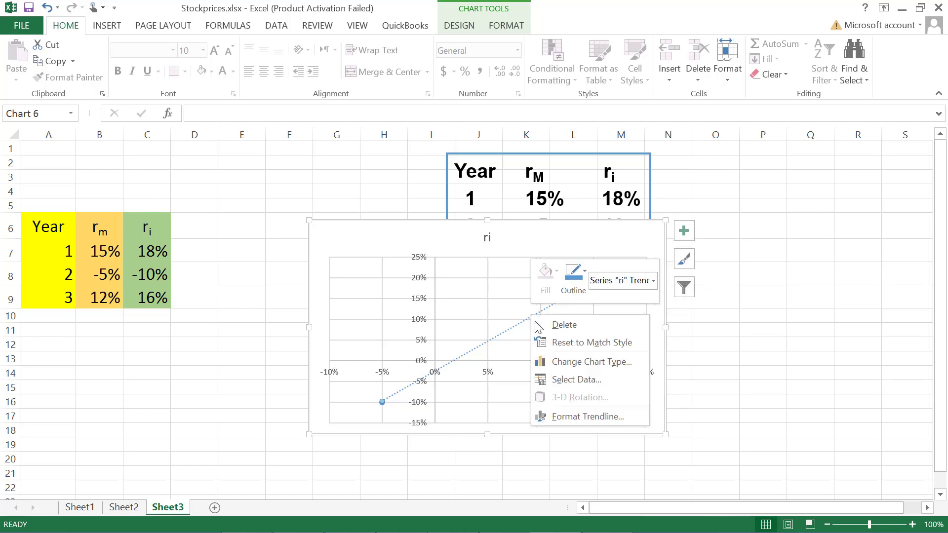
pyautogui.click(568, 416)
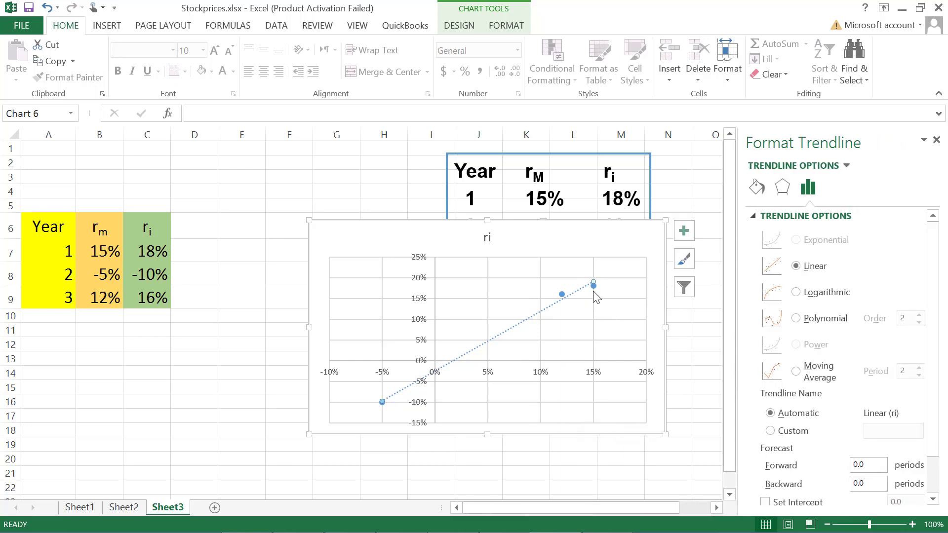
pyautogui.scroll(-1, 871, 378)
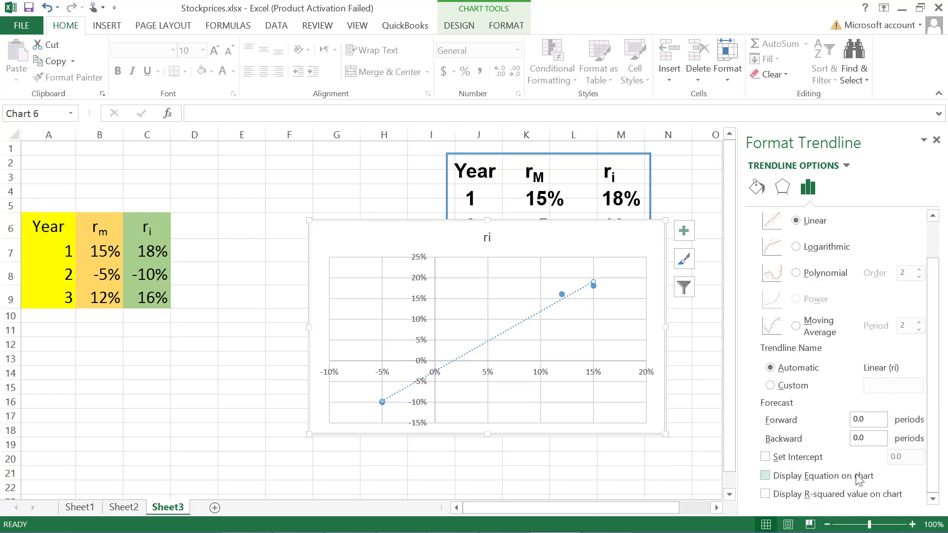
pyautogui.click(792, 482)
# Compare the trendline equation with the regression line on the PowerPoint slide, and return to the Excel workbook.
pyautogui.click(369, 524)
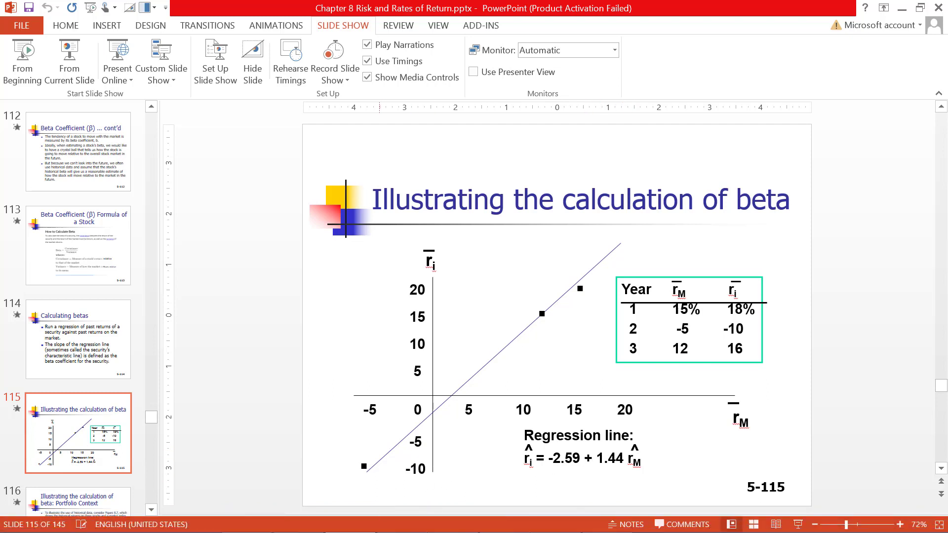
pyautogui.moveTo(380, 524)
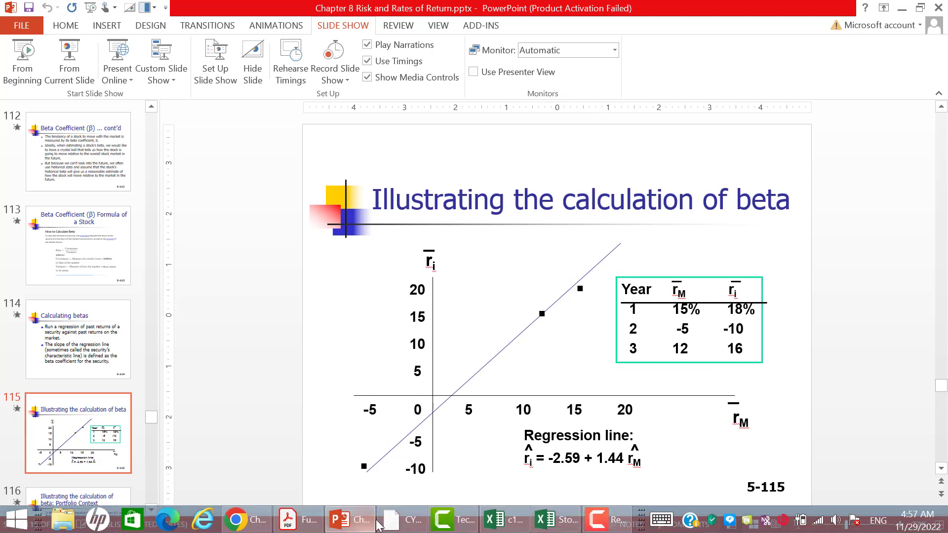
pyautogui.click(552, 523)
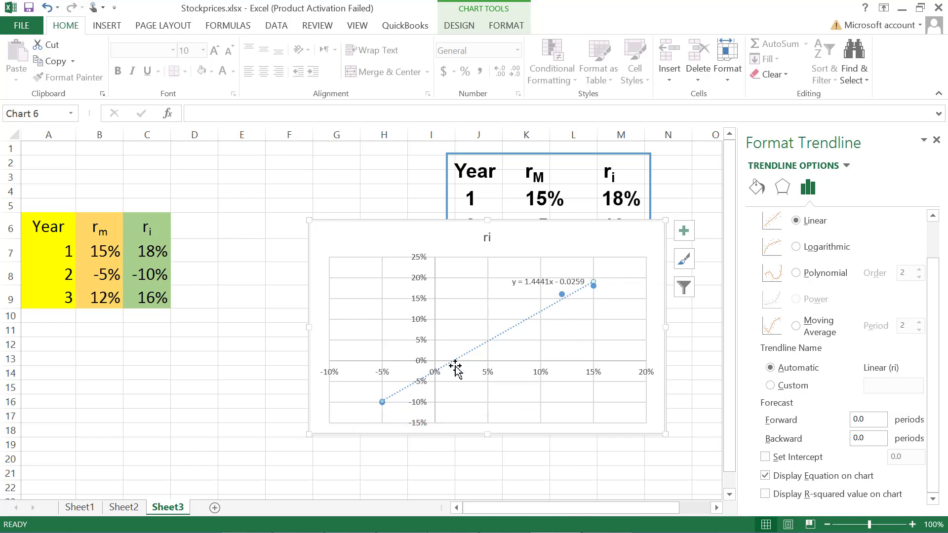
# Display the trendline's R-squared value, and move the chart closer to the returns table in columns A to C.
pyautogui.click(765, 495)
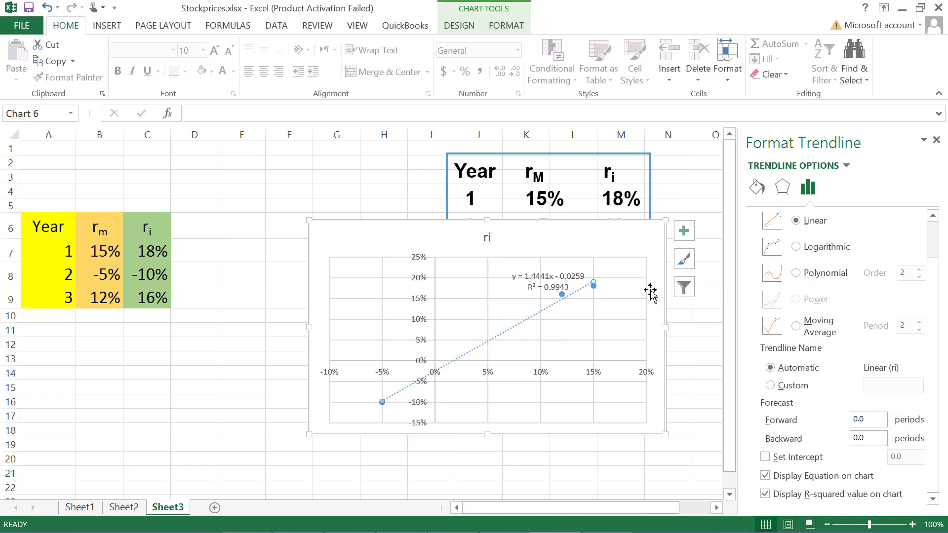
pyautogui.moveTo(416, 237); pyautogui.dragTo(379, 328)
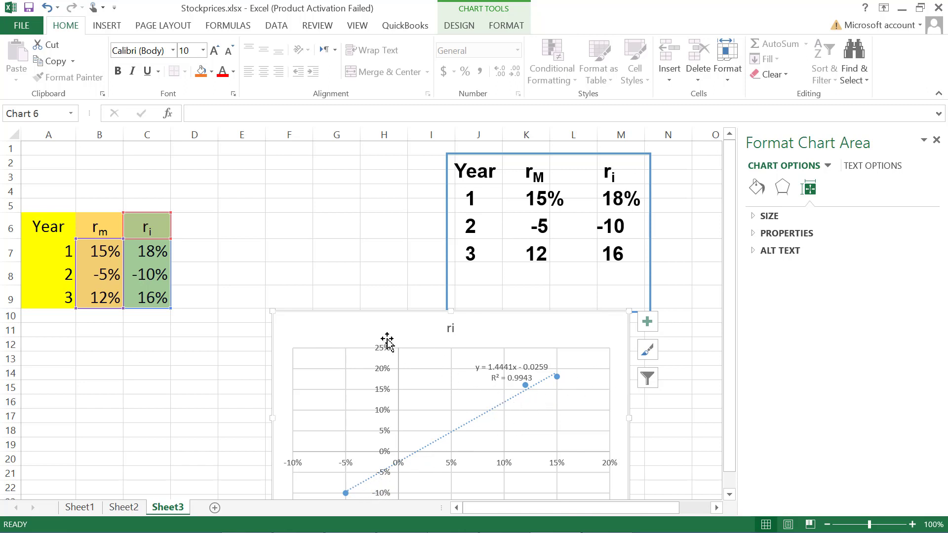
pyautogui.moveTo(379, 323)
pyautogui.mouseDown()
pyautogui.moveTo(377, 295)
pyautogui.moveTo(345, 229)
pyautogui.mouseUp()
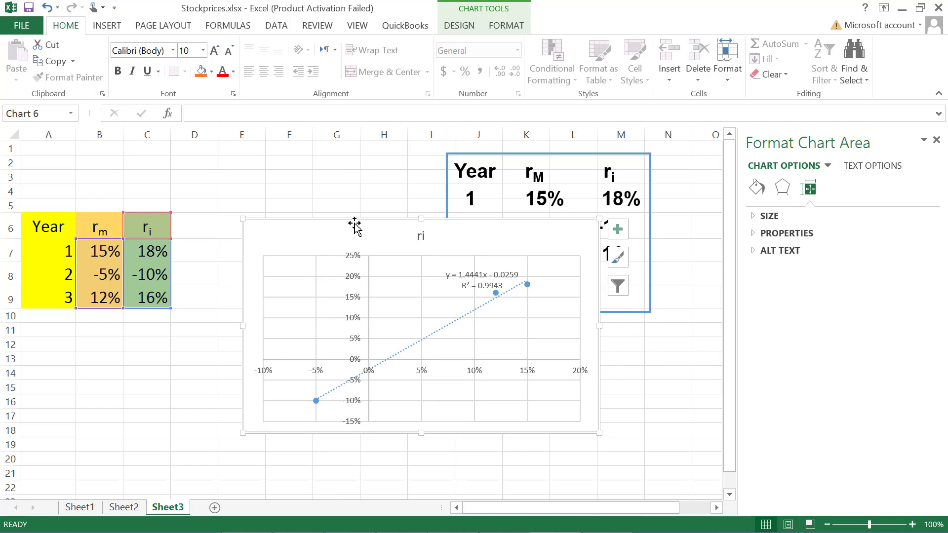
pyautogui.click(937, 141)
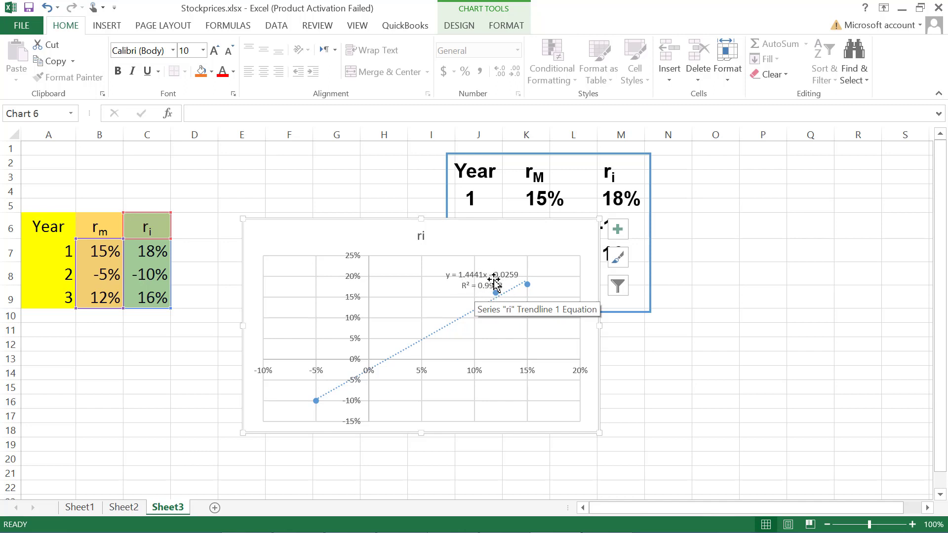
# Switch to PowerPoint and start the slide show from the current slide, "Illustrating the calculation of beta".
pyautogui.click(367, 521)
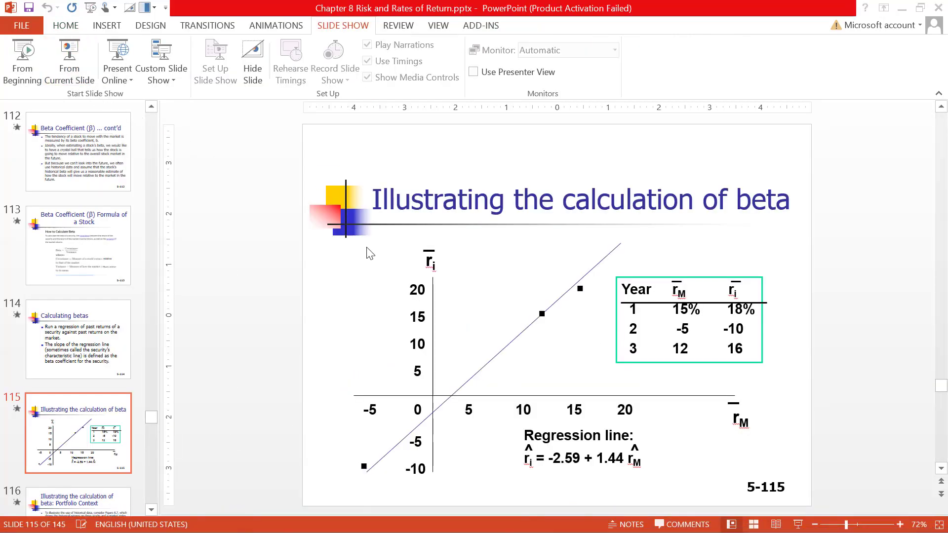
pyautogui.hotkey('shift', 'F5')
pyautogui.click(518, 315)
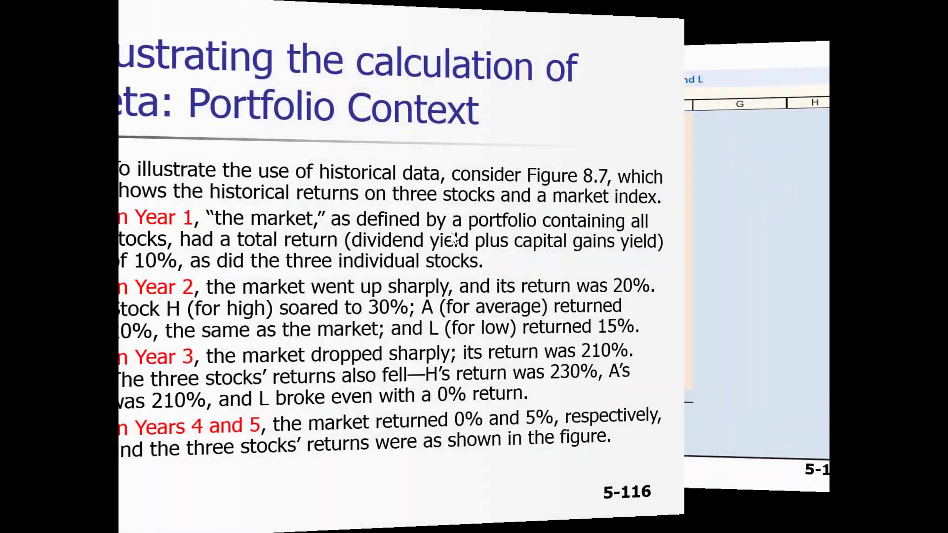
# Go back through the slide show to slide 5-115 and show its full beta chart, returns table and regression line.
pyautogui.press('Left')
pyautogui.press('Left')
pyautogui.press('Left')
pyautogui.press('Left')
pyautogui.press('Left')
pyautogui.press('Left')
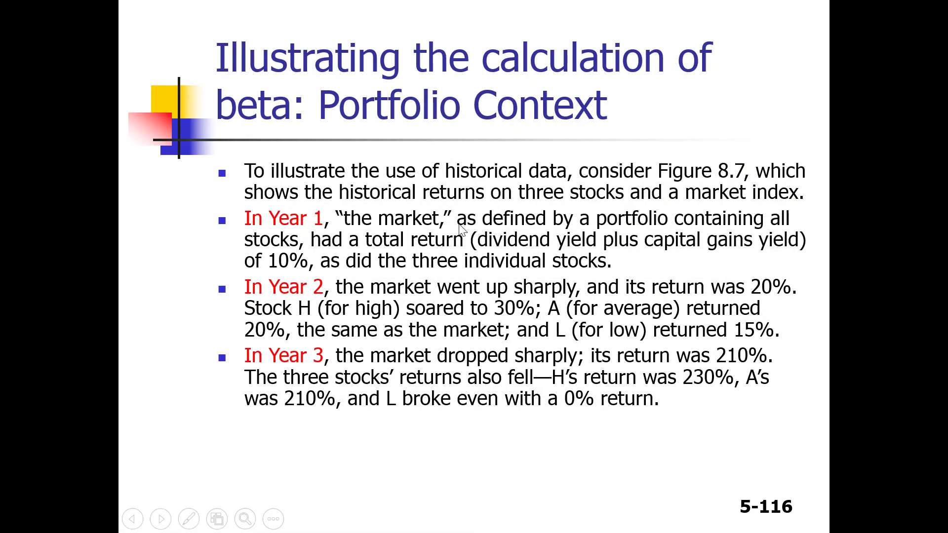
pyautogui.press('Left')
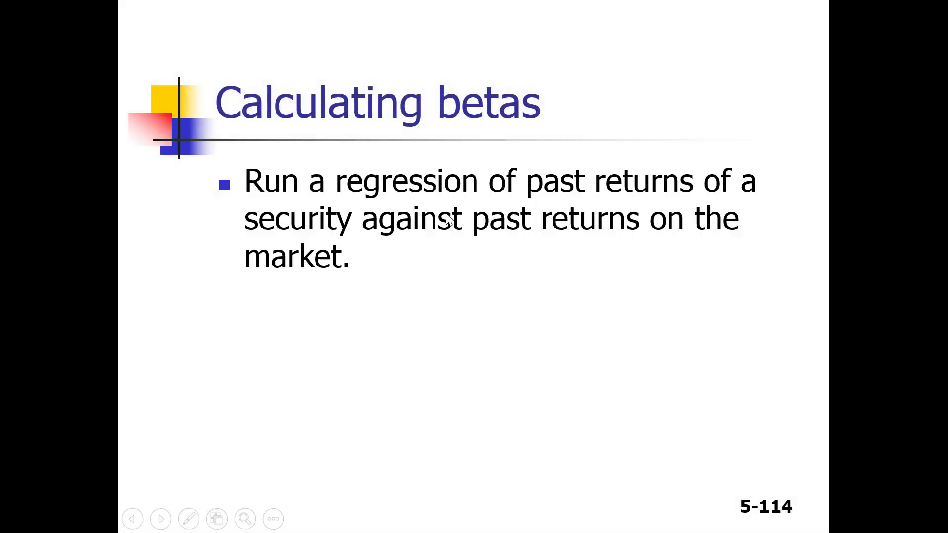
pyautogui.press('Right')
pyautogui.press('Right')
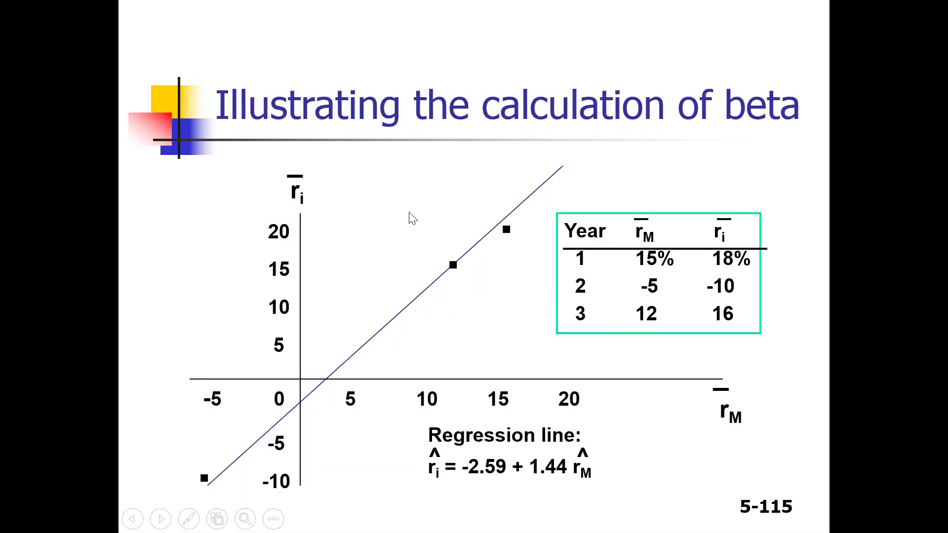